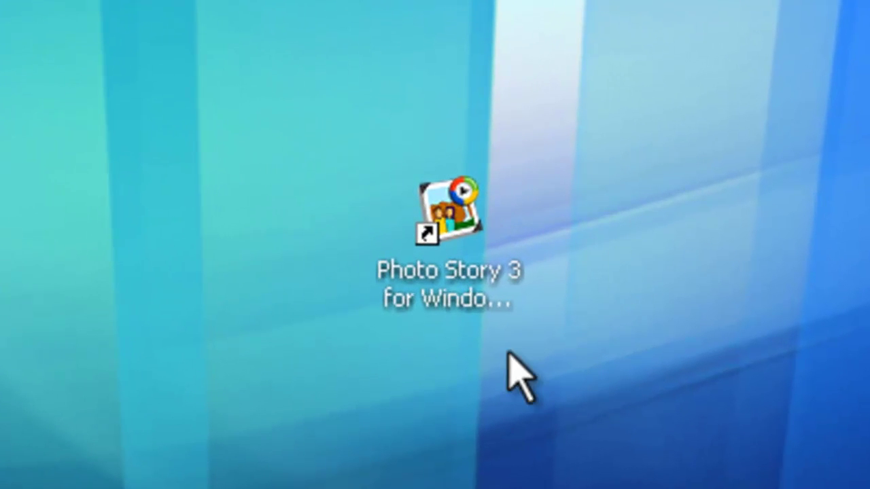
Step: Launch Photo Story 3 and begin a new story
double_click(445, 207)
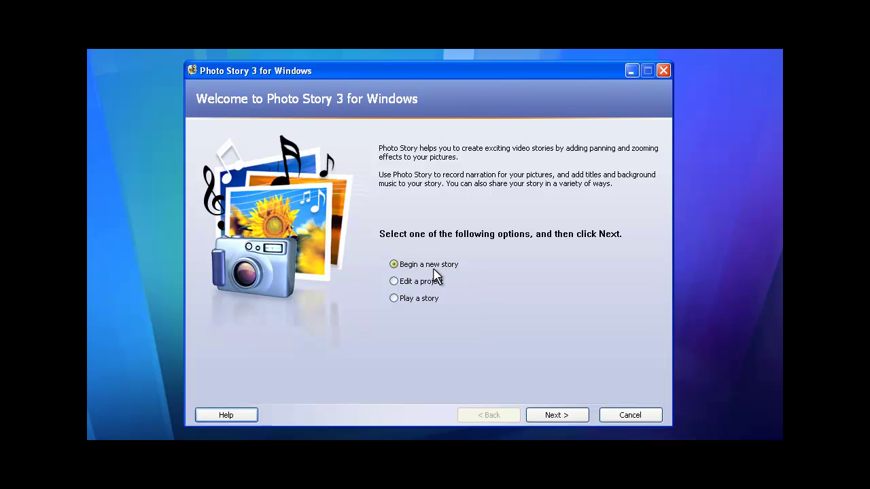
left_click(556, 418)
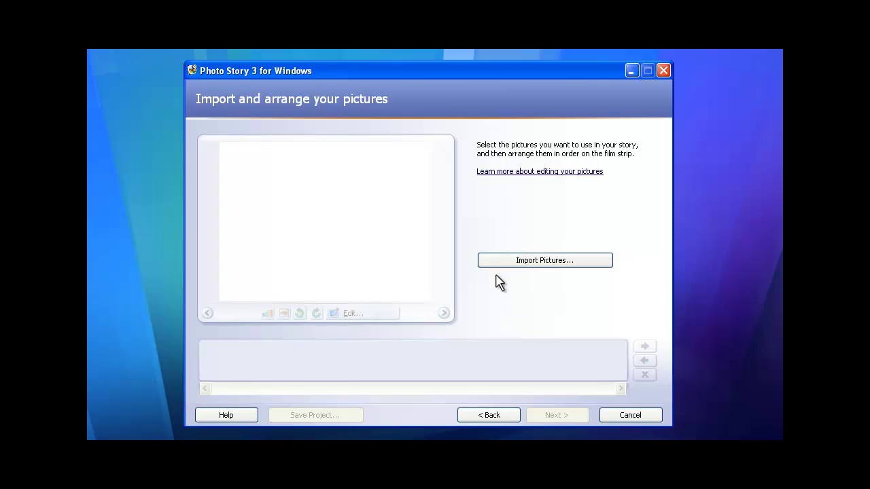
Step: Import the snow-faced dog photo from the snowplay folder
left_click(586, 261)
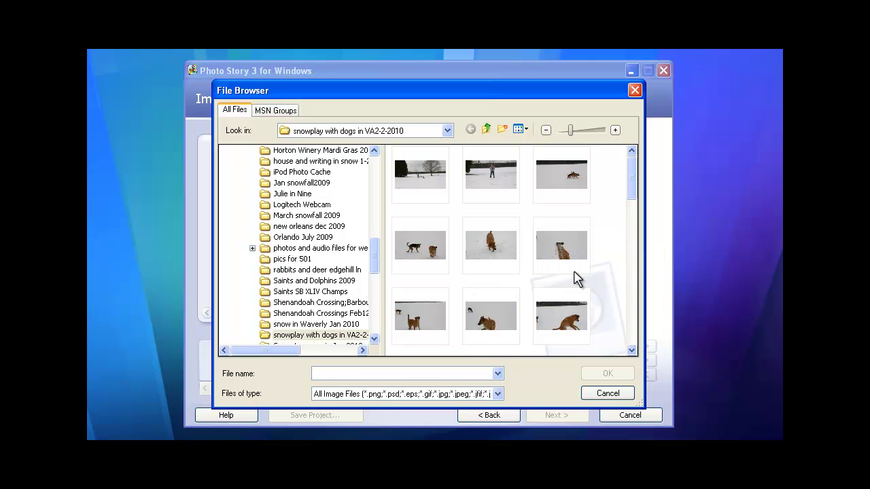
left_click(561, 248)
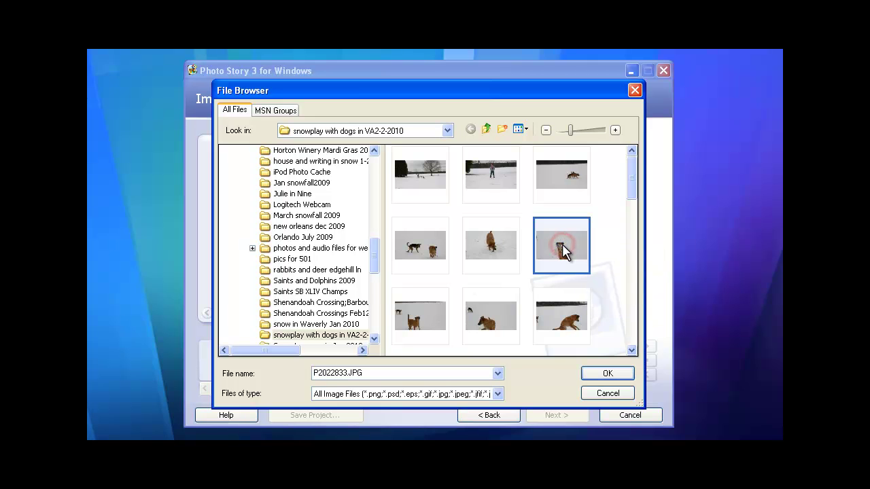
left_click(625, 376)
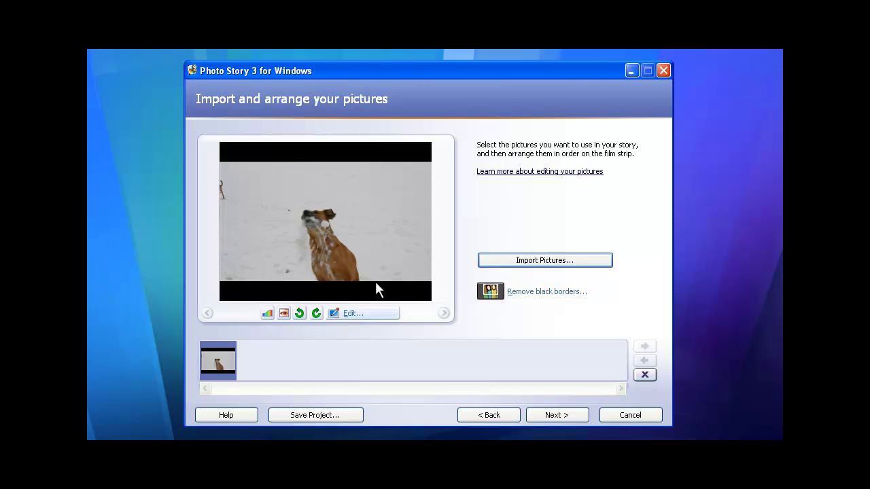
Step: Import the stick-carrying dog, black-and-tan dog and dog lying in snow photos
left_click(555, 261)
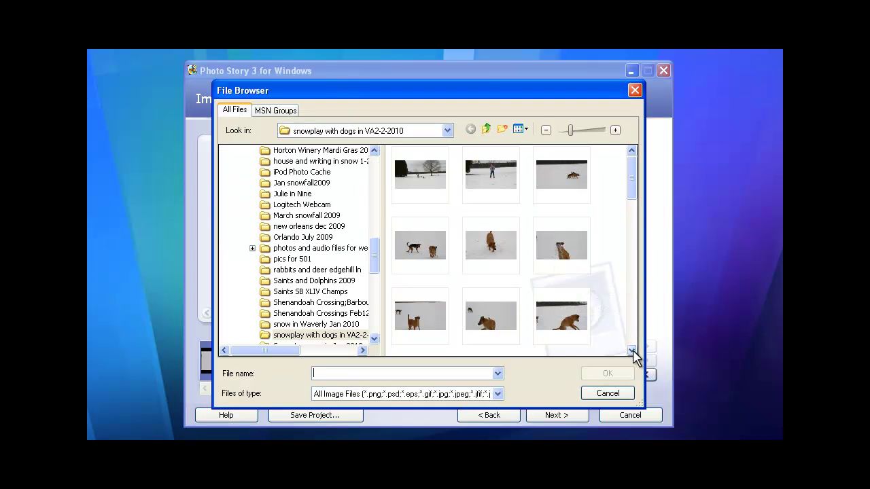
left_click(632, 349)
left_click(632, 350)
left_click(632, 350)
left_click(632, 350)
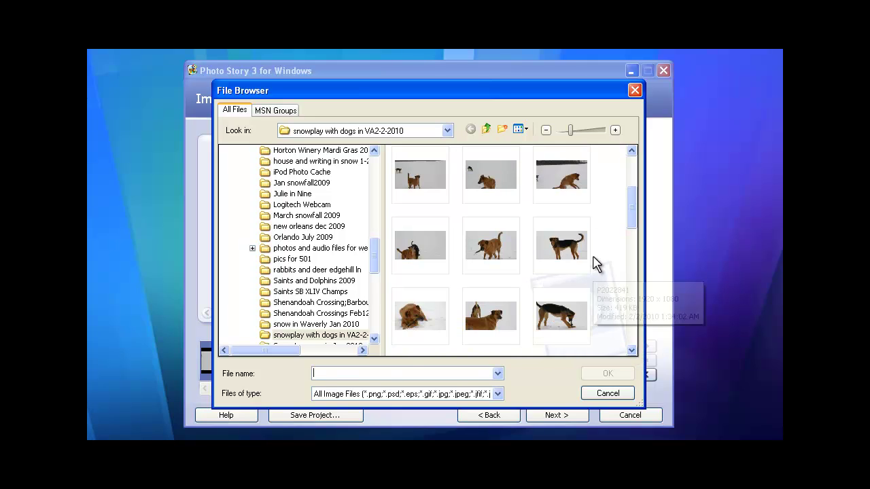
left_click(491, 247)
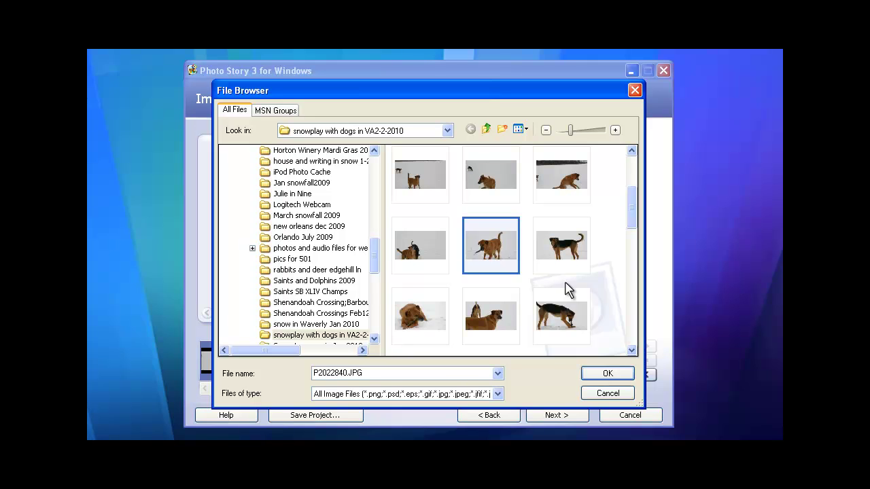
left_click(558, 244, "ctrl")
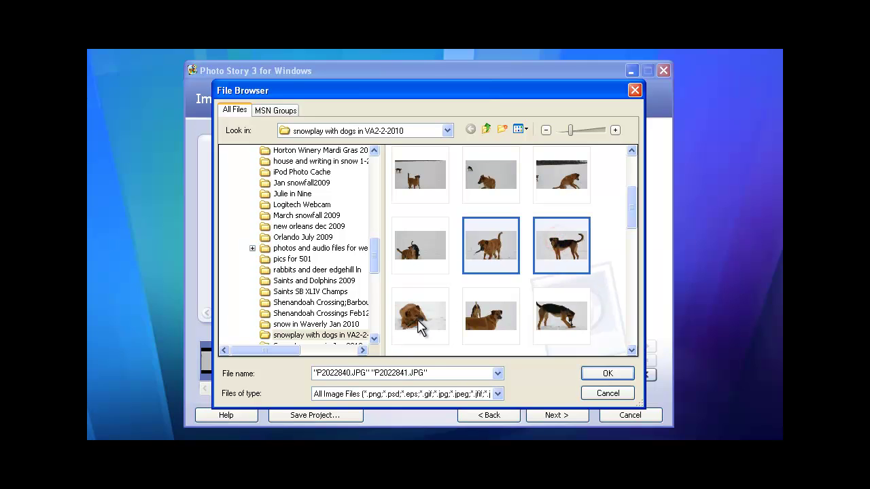
left_click(418, 319, "ctrl")
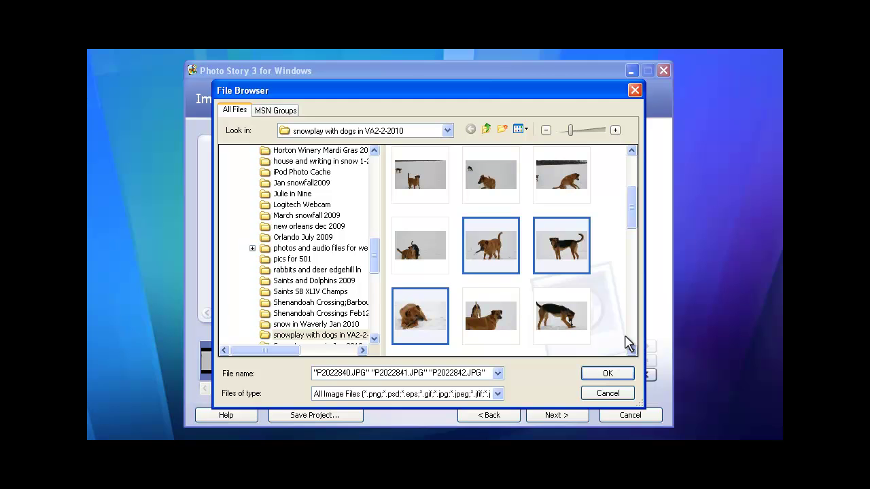
left_click(604, 373)
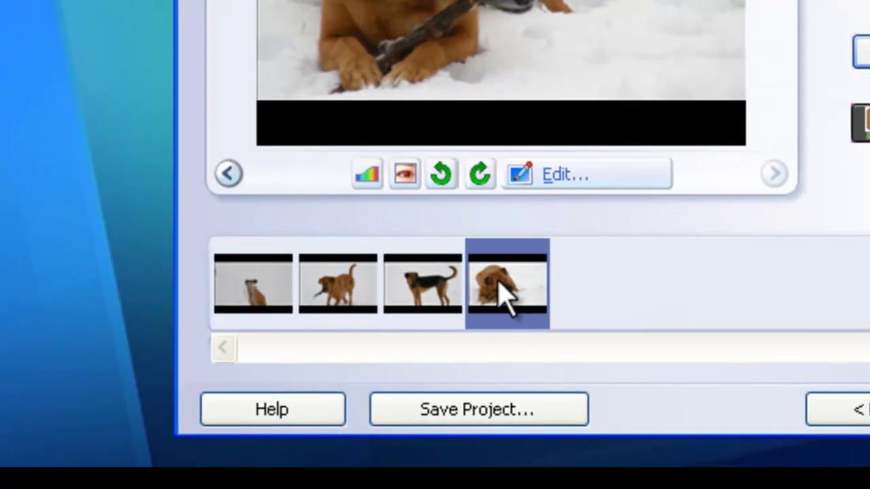
Step: Drag thumbnails so the stick-carrying dog leads and the snow-faced dog is last
left_click(426, 311)
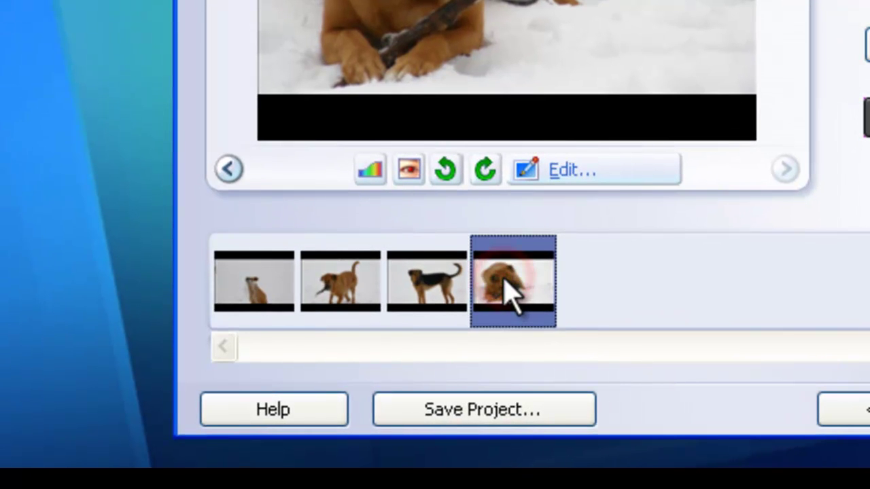
left_click_drag(254, 284, 256, 287)
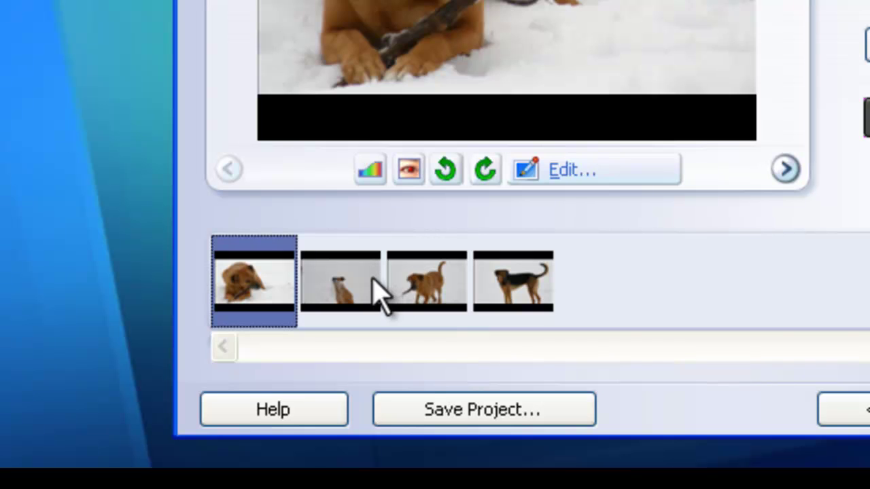
left_click_drag(340, 278, 598, 291)
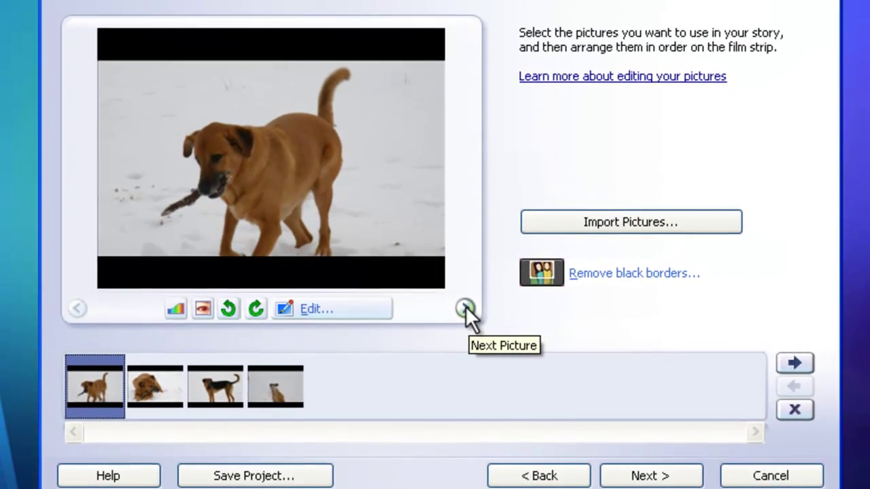
Step: Step forward through all four pictures, then back to the first
left_click(465, 307)
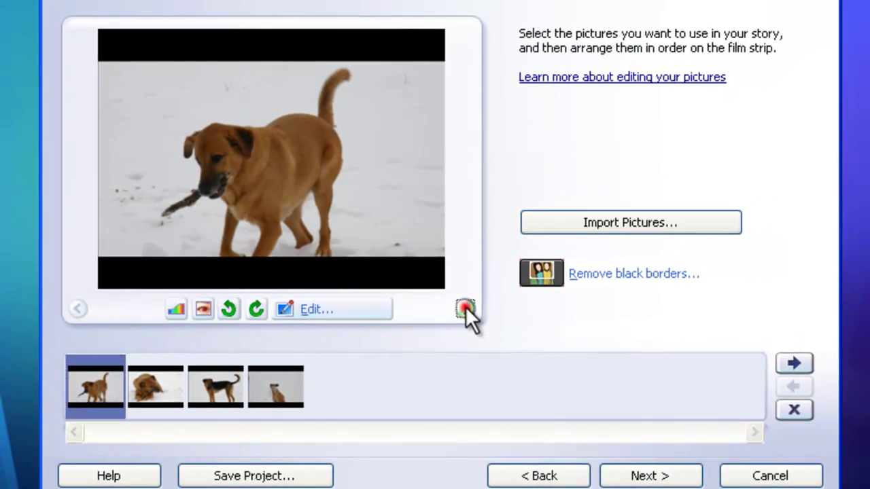
left_click(465, 307)
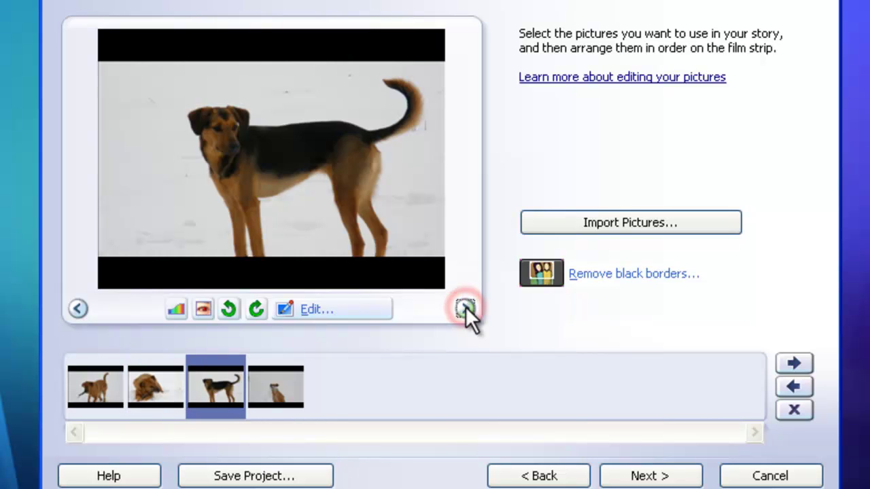
left_click(466, 307)
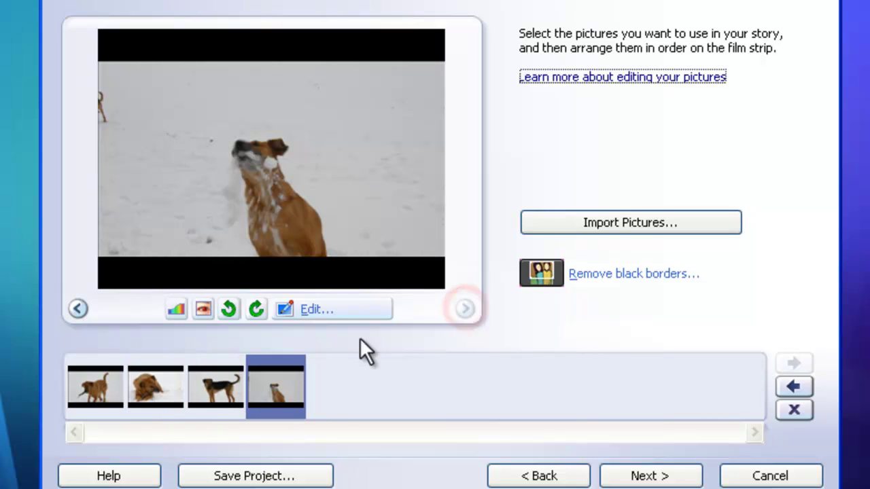
left_click(79, 308)
left_click(79, 308)
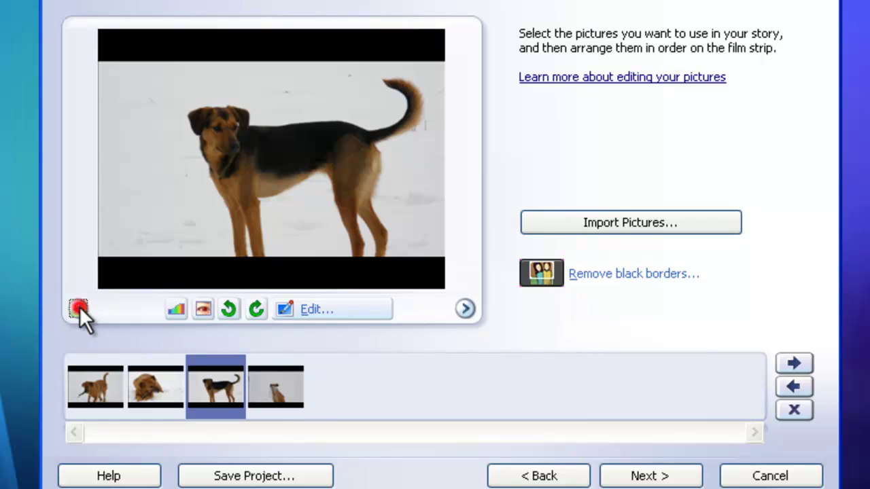
left_click(79, 308)
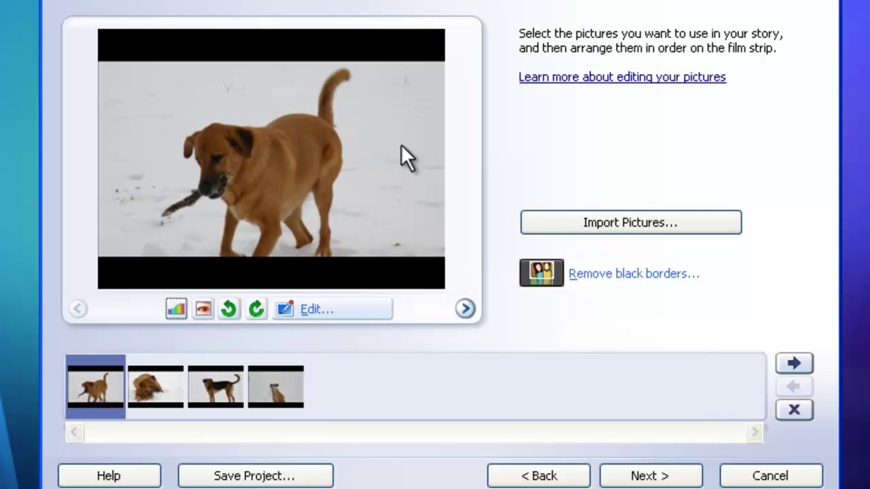
Step: Remove black borders from all pictures with Yes to All, then preview each one
left_click(633, 273)
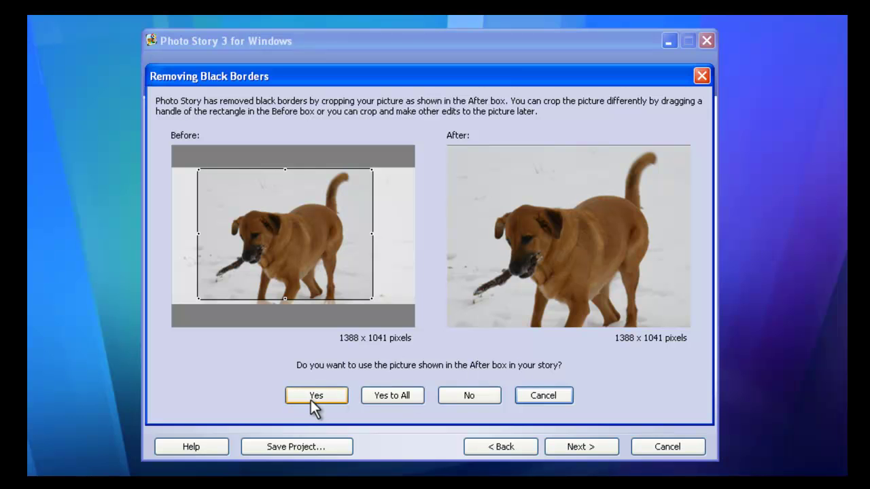
left_click(389, 395)
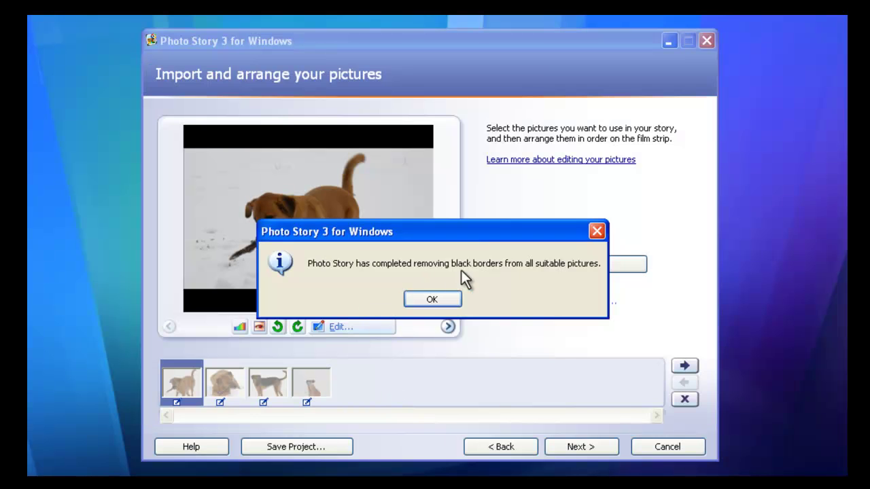
left_click(433, 301)
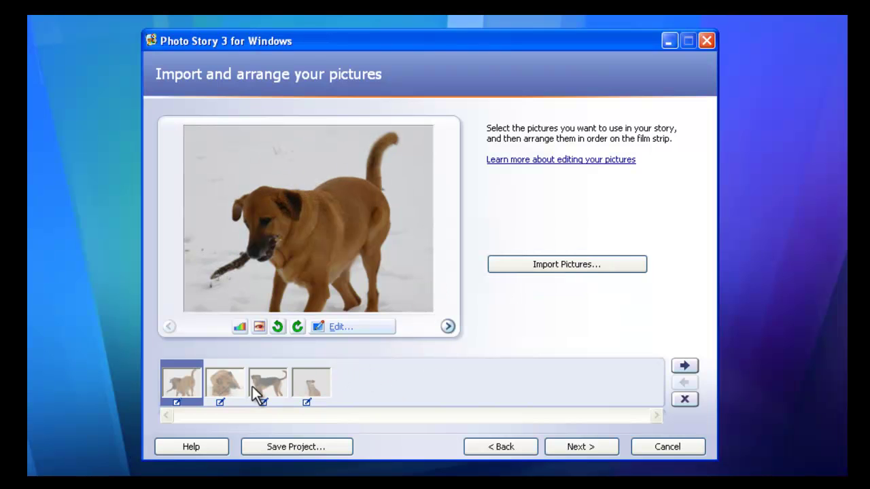
left_click(448, 327)
left_click(448, 327)
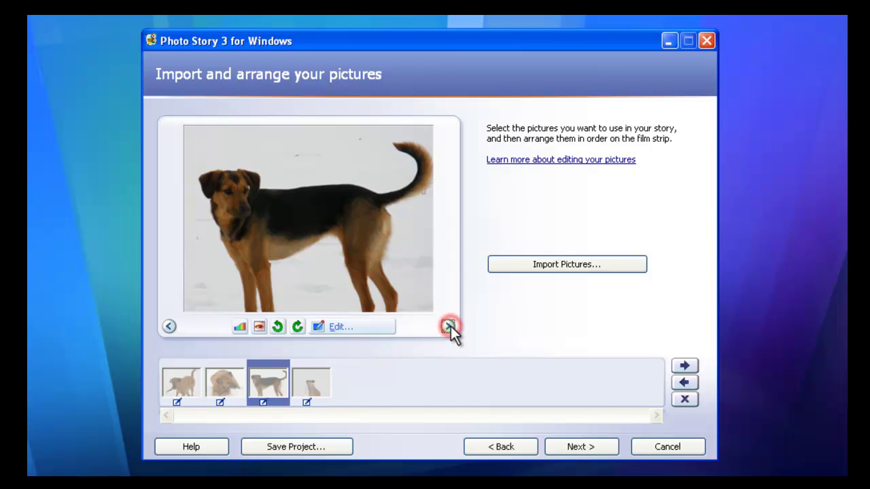
left_click(447, 326)
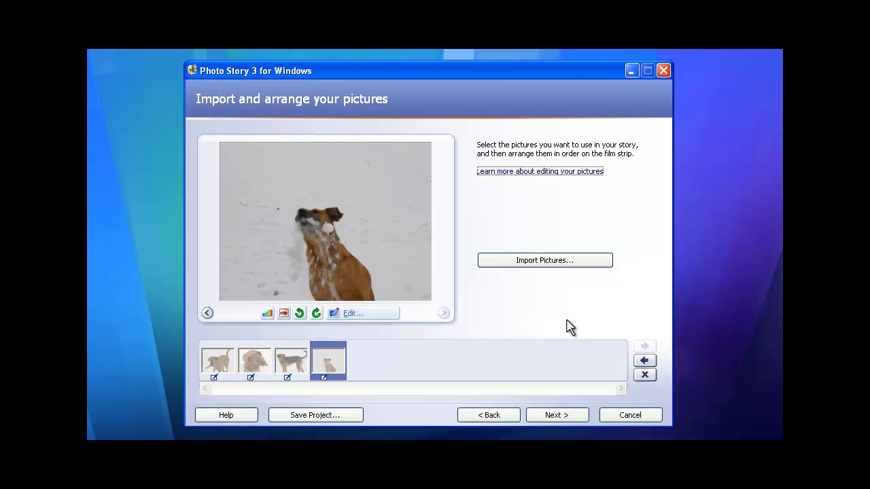
Step: On the title page, replace the first picture's placeholder text with 'Dog with stick'
left_click(566, 415)
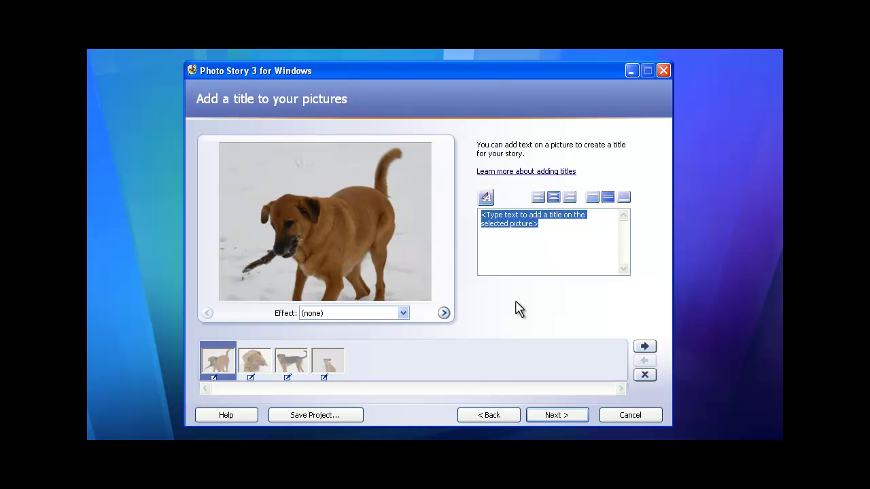
left_click(219, 360)
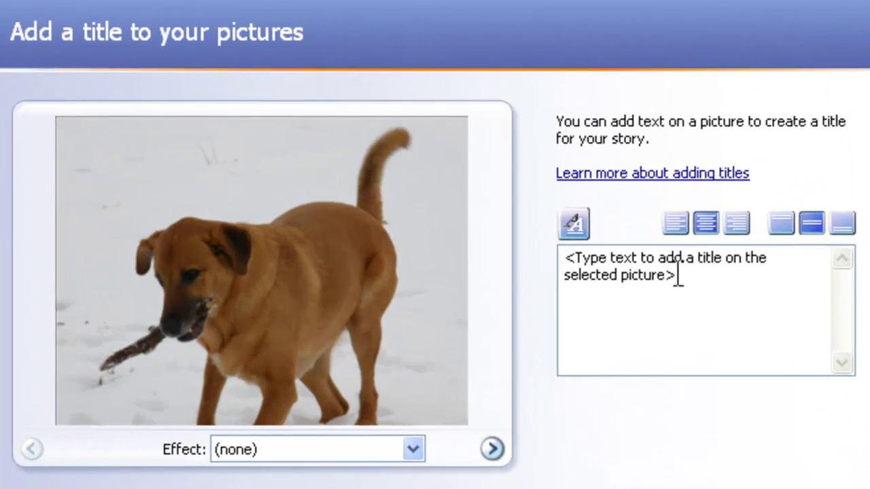
left_click(678, 276)
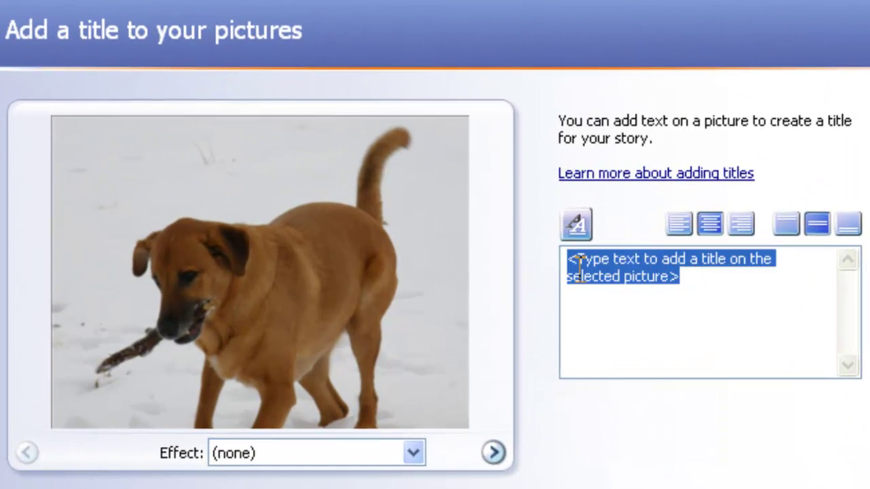
type("Dop")
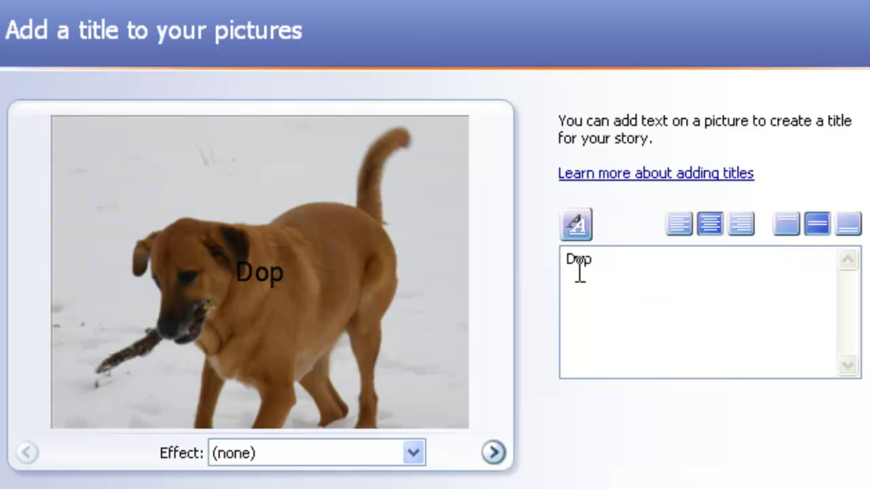
key("BackSpace")
type("g with s")
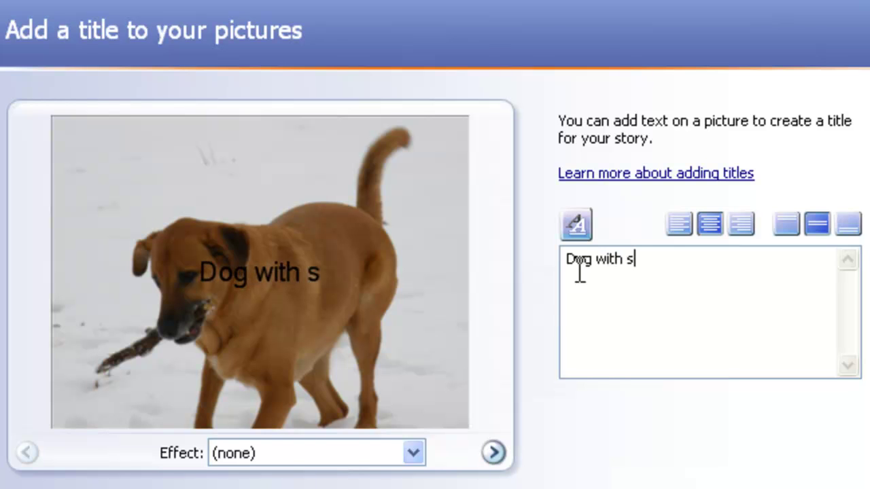
type("tick")
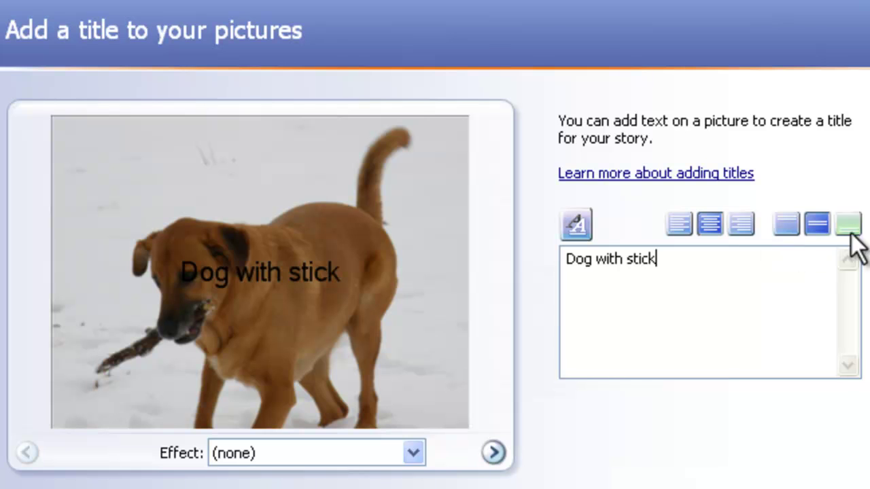
Step: Try the alignment options, settling on a top-centred title
left_click(679, 229)
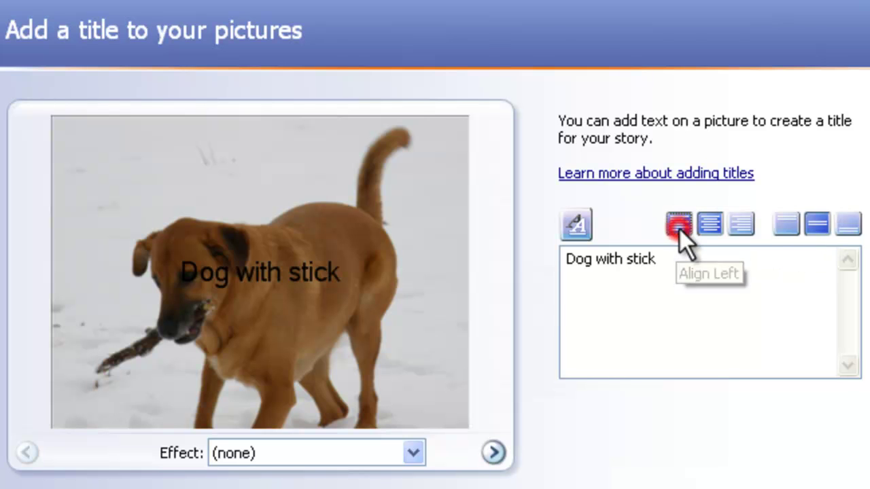
left_click(717, 224)
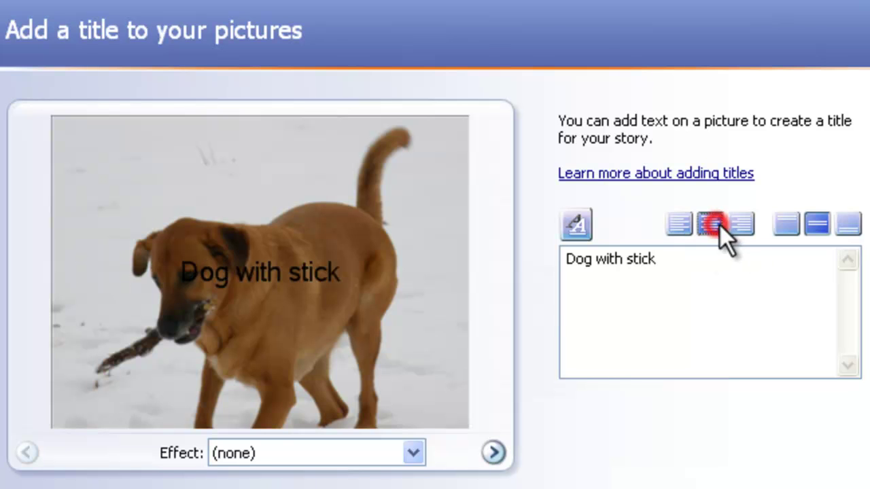
left_click(747, 225)
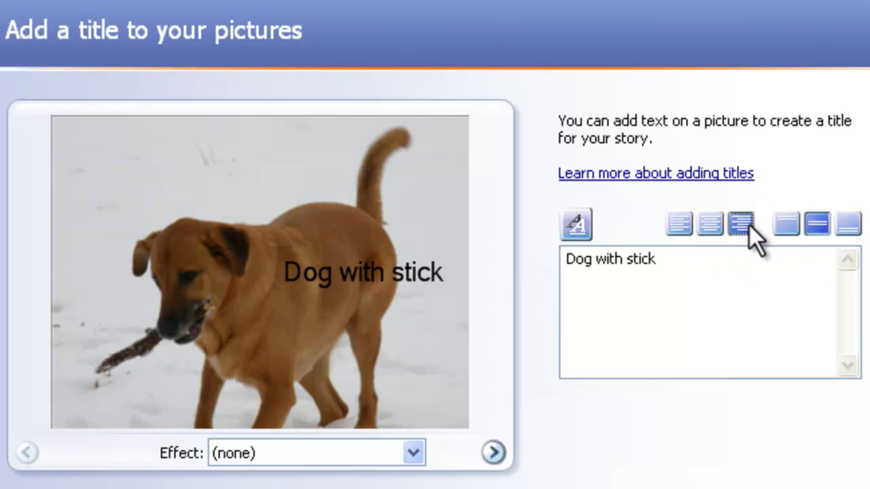
left_click(788, 221)
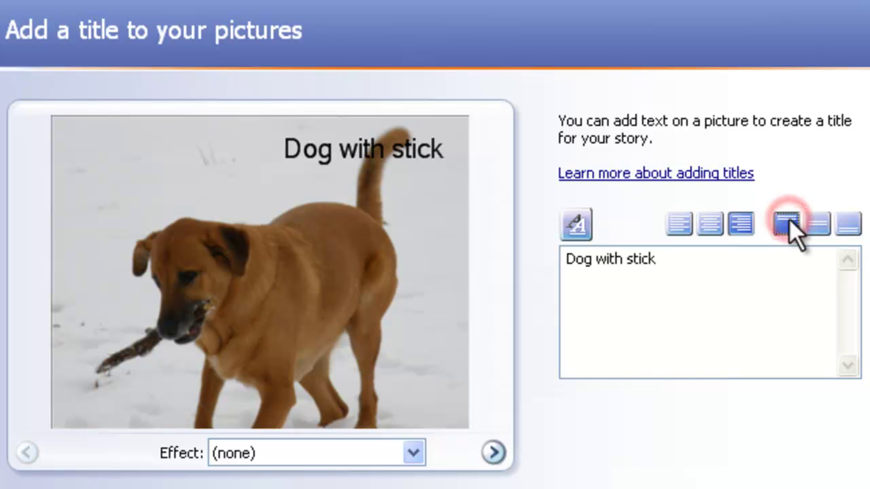
left_click(817, 224)
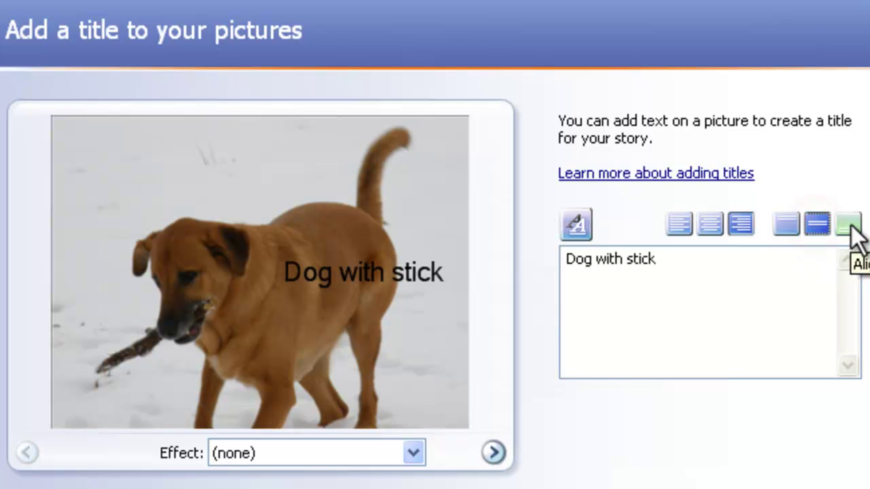
left_click(850, 227)
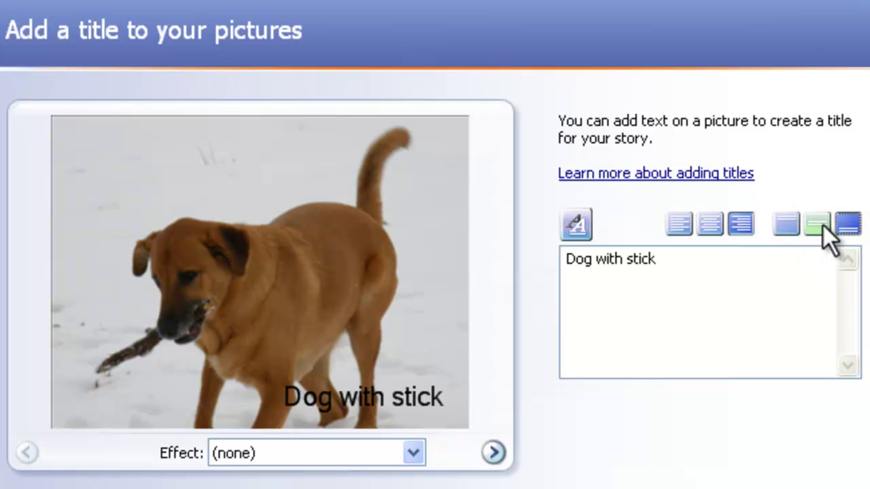
left_click(786, 224)
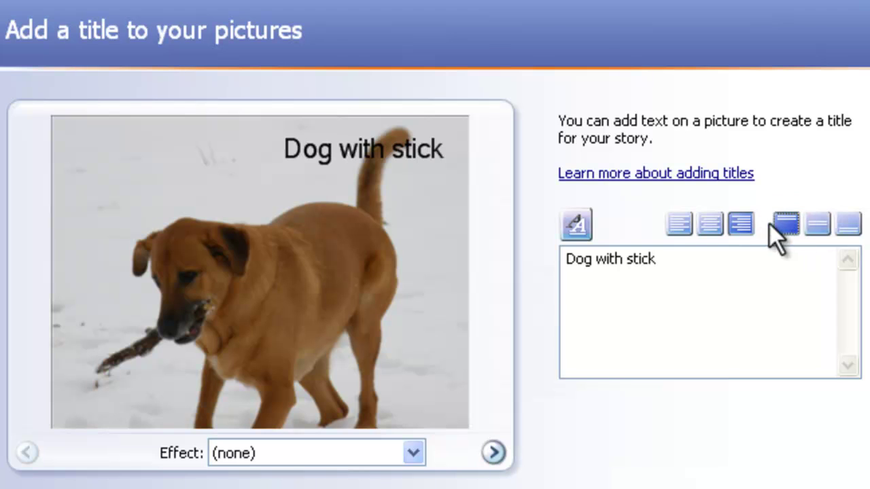
left_click(711, 224)
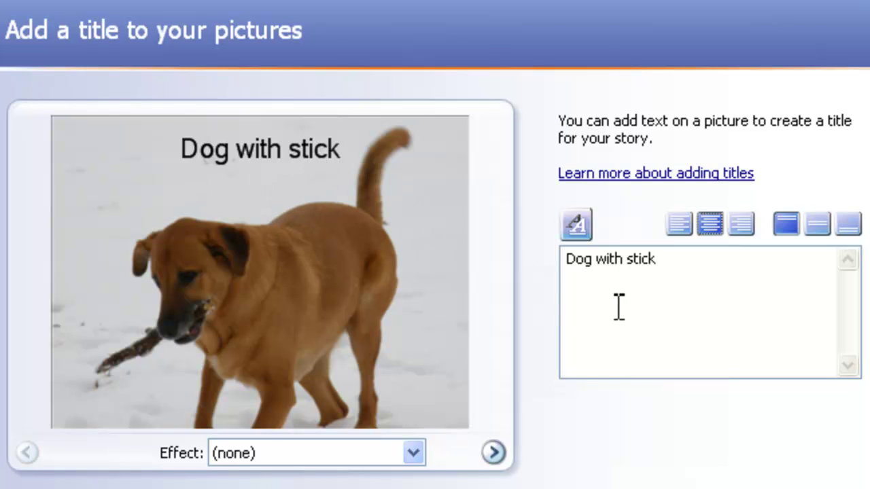
left_click(577, 222)
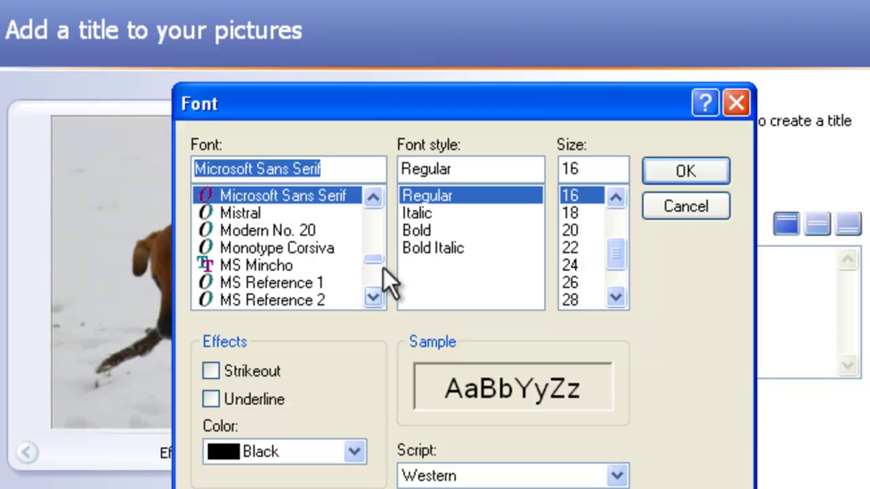
Step: Set the title font to Lucida Sans, size 14, colour Maroon
left_click(376, 197)
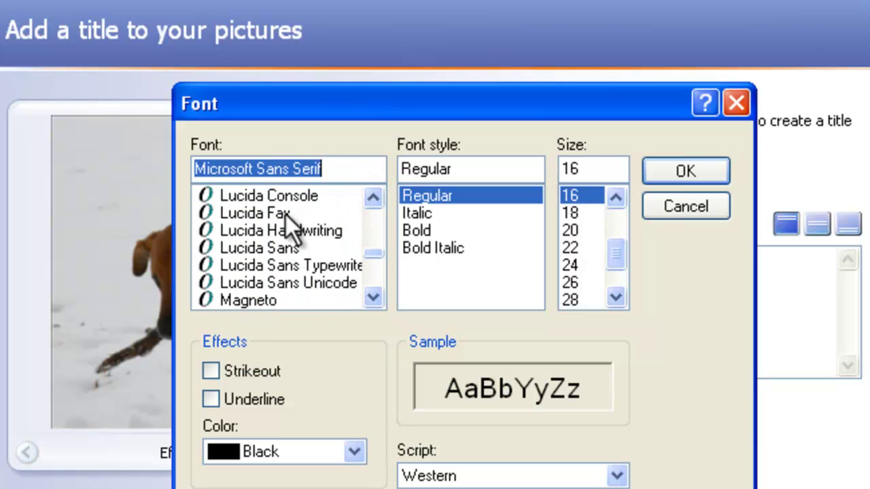
left_click(279, 248)
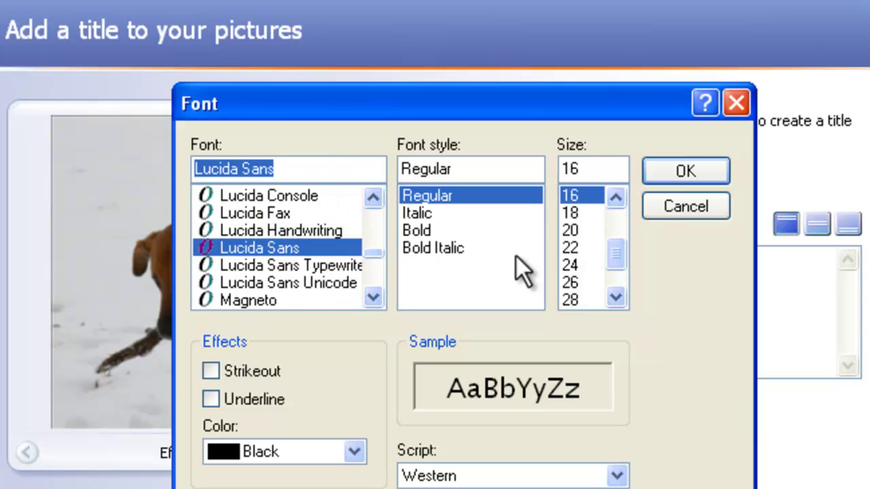
left_click(616, 197)
left_click(571, 213)
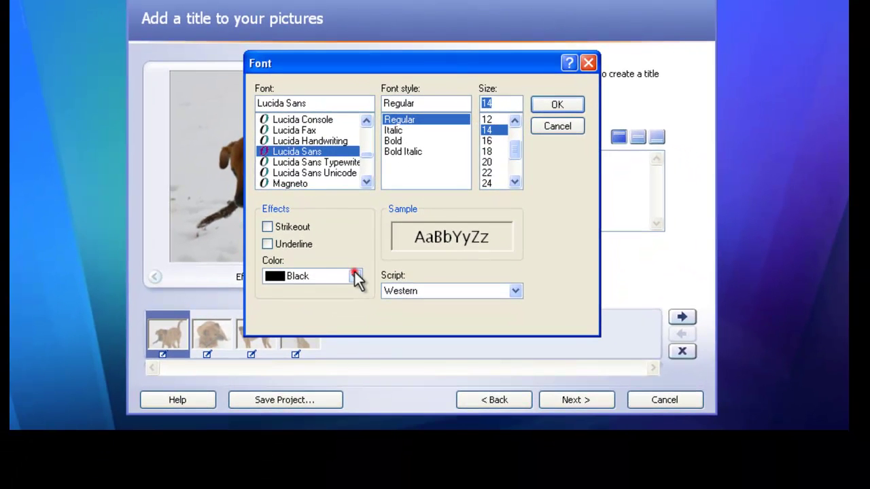
left_click(355, 288)
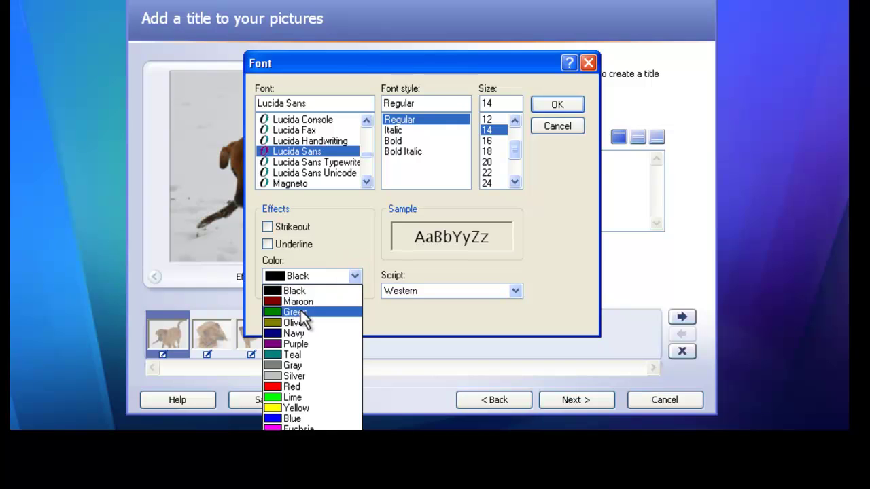
left_click(278, 303)
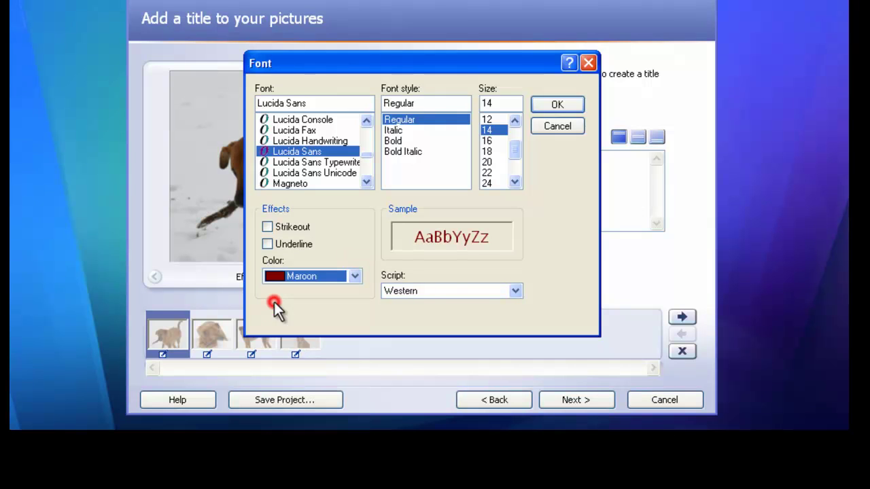
left_click(575, 106)
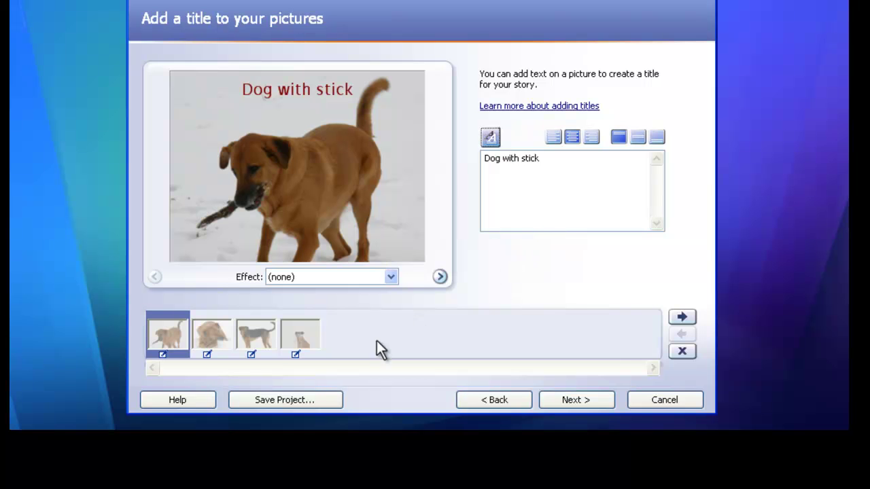
Step: Select the third, black-and-tan dog picture without a title, and cancel the Save As dialog
left_click(440, 278)
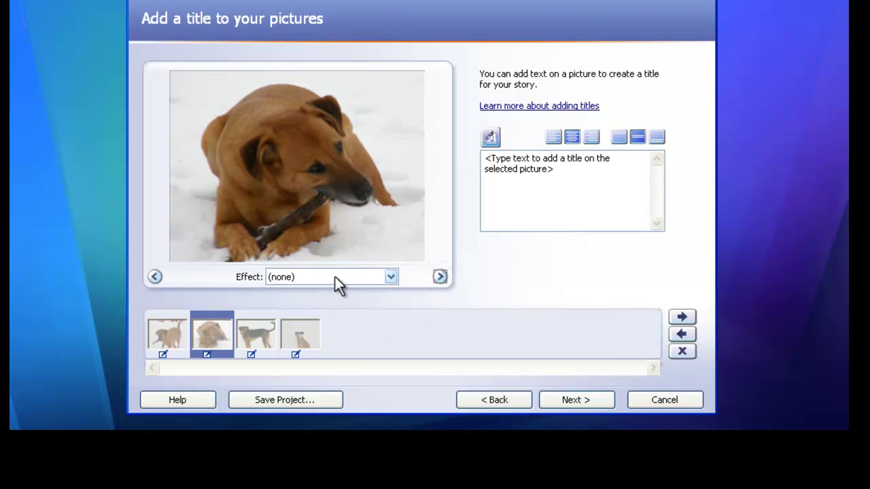
left_click(442, 278)
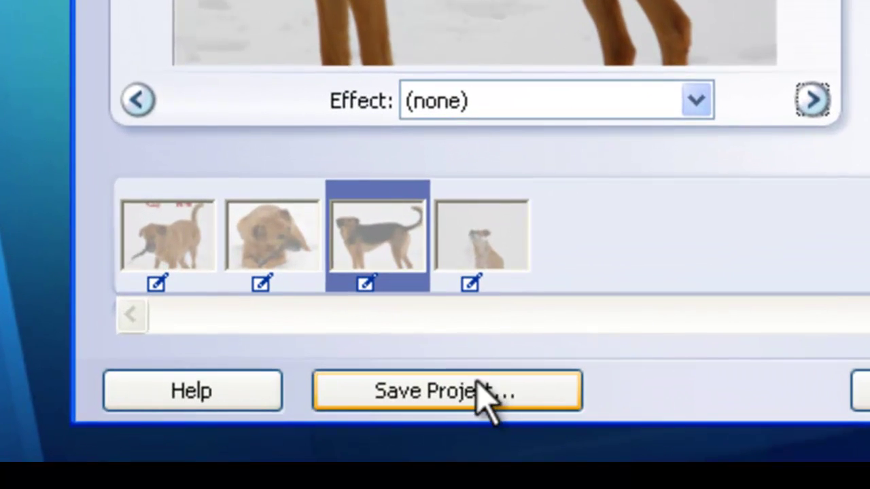
left_click(478, 391)
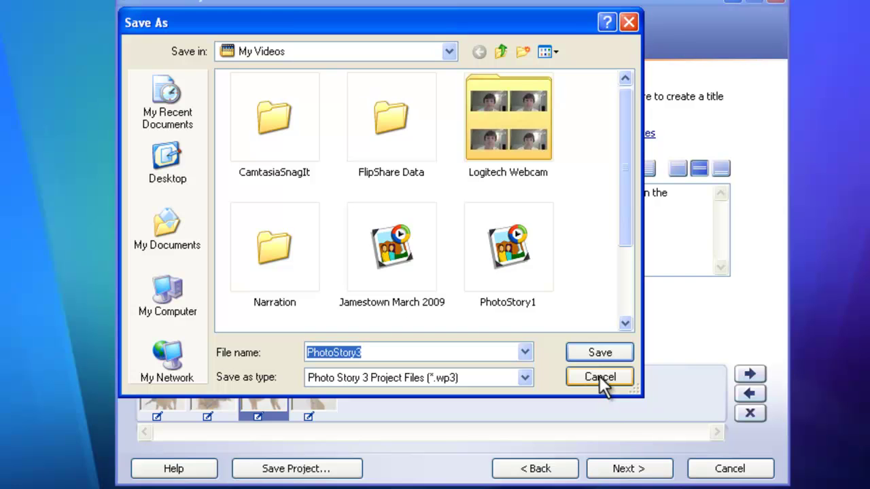
left_click(599, 376)
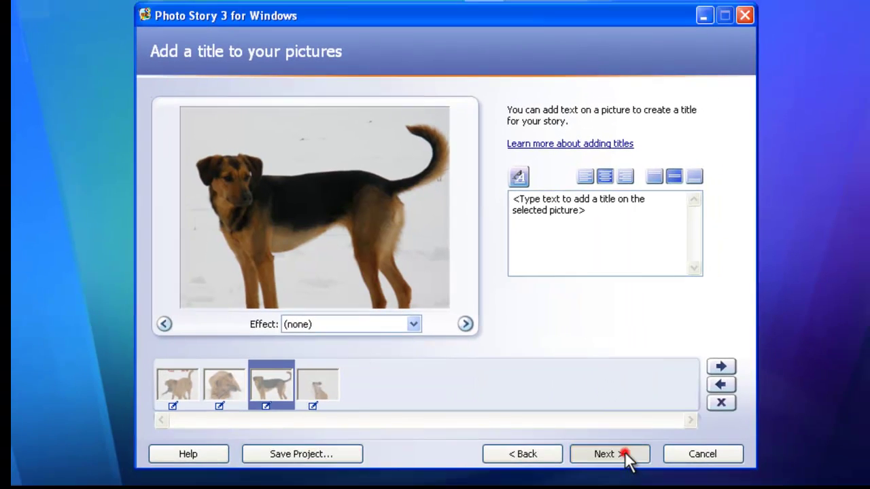
Step: Preview photos on the Narrate page, select the note placeholder, and continue without narration
left_click(646, 465)
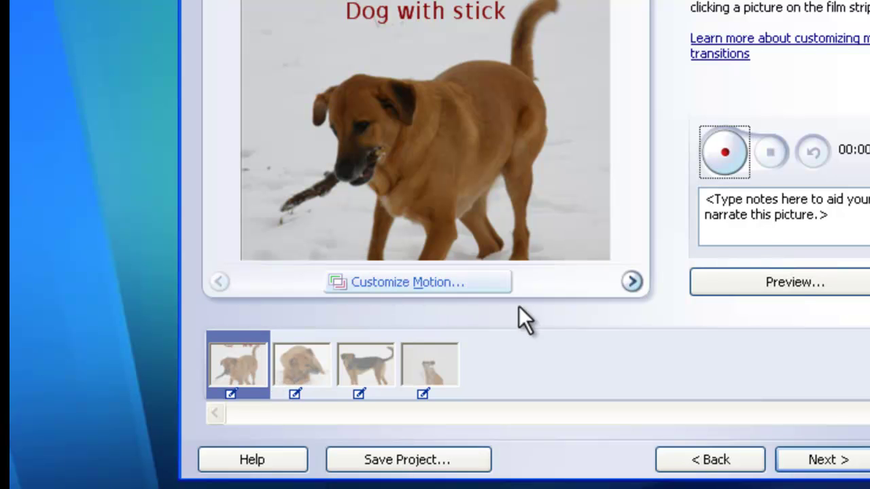
left_click(298, 362)
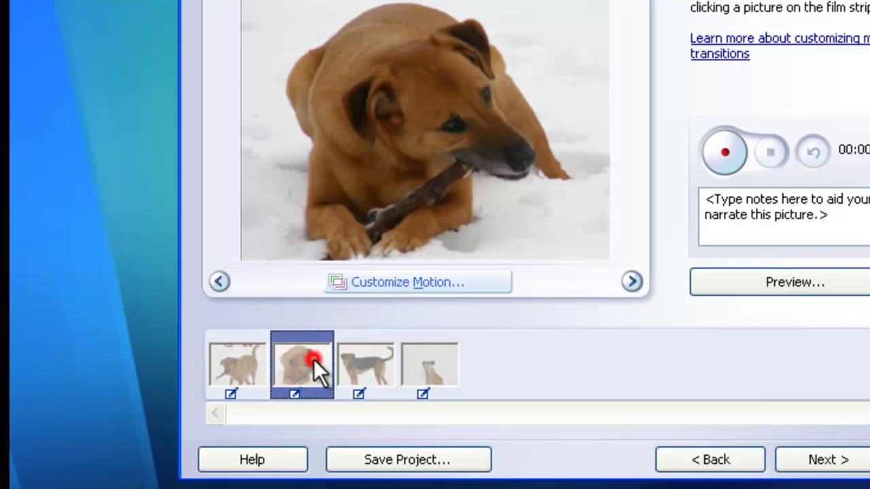
left_click(374, 362)
left_click(229, 367)
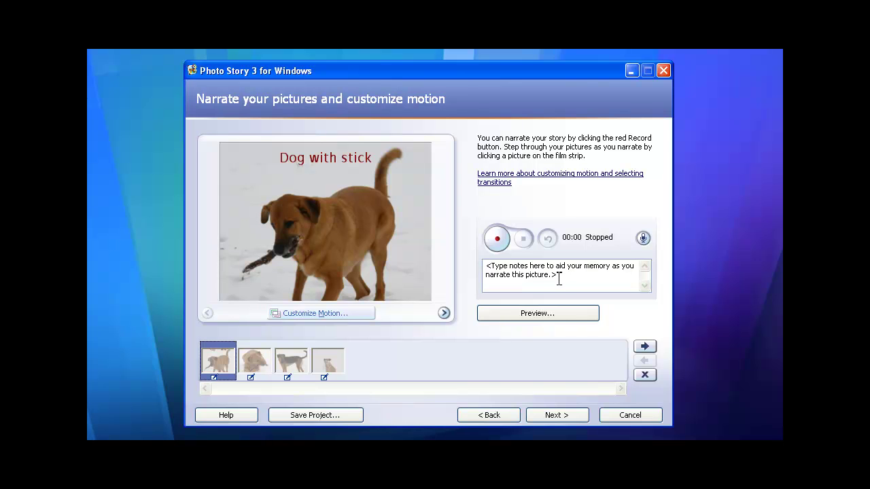
left_click_drag(559, 276, 487, 267)
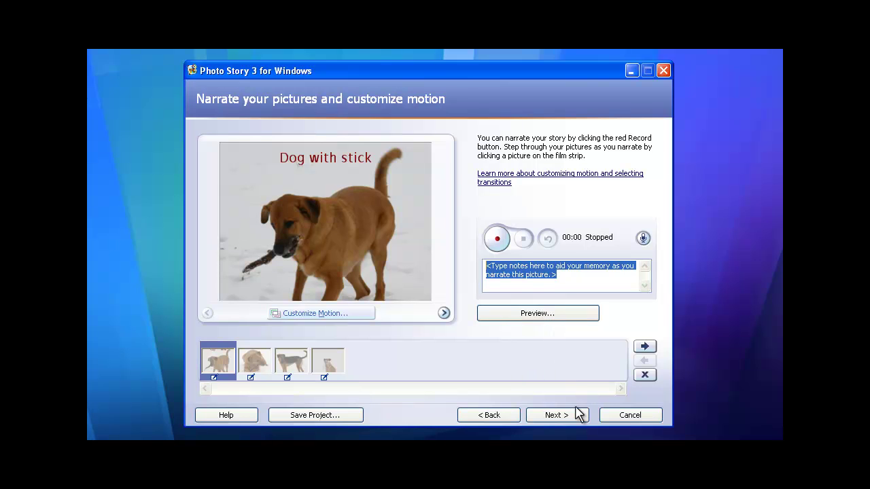
left_click(556, 416)
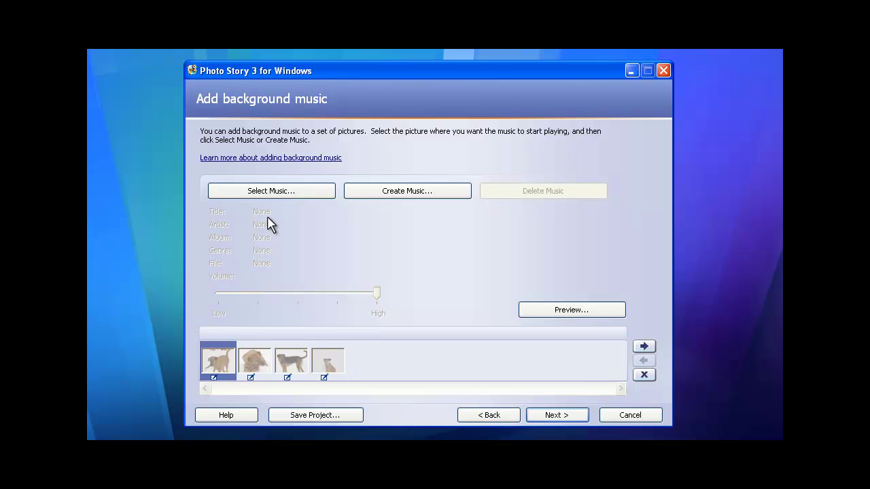
left_click(303, 193)
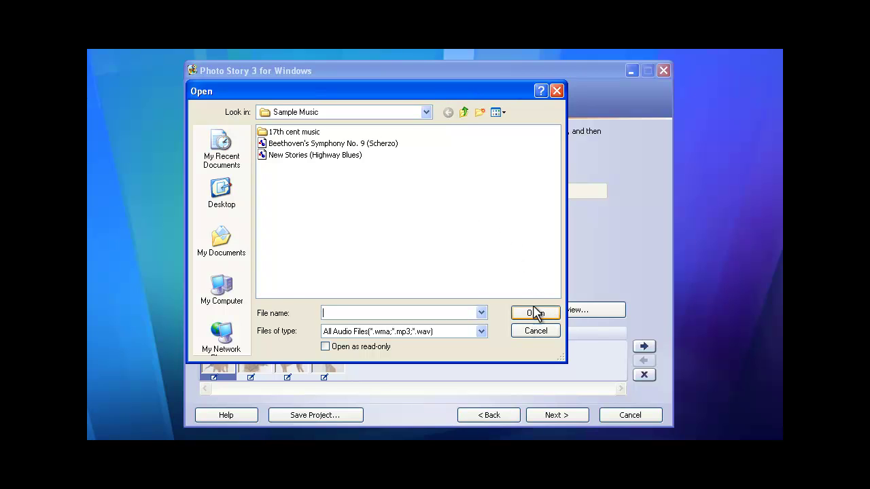
left_click(350, 156)
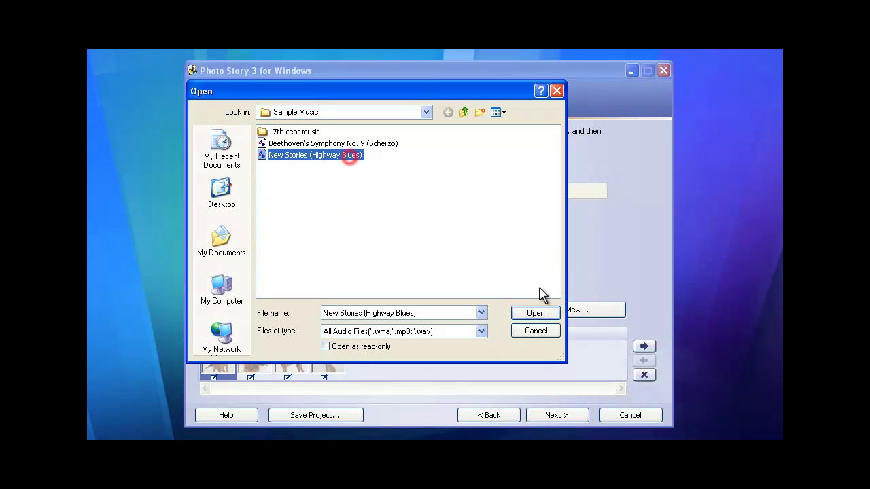
left_click(541, 333)
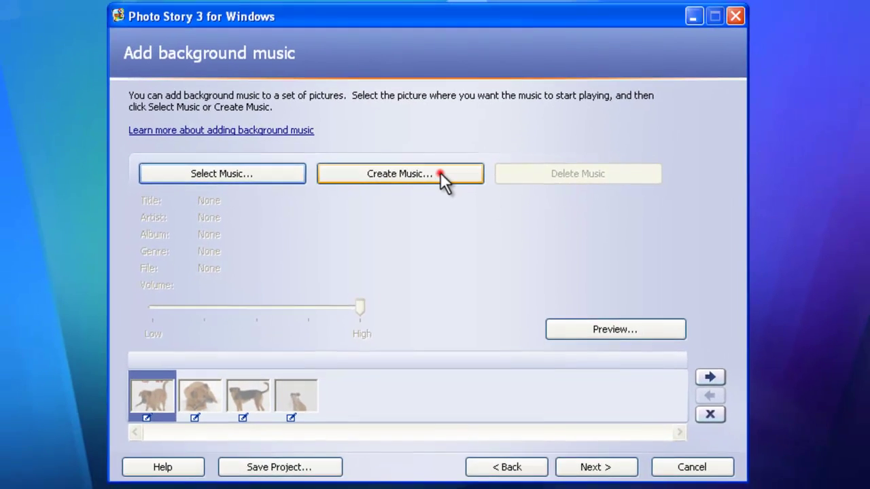
Step: Generate music with genre All, style Classical: Modernist, band Orchestral 1, mood Cheerful
left_click(445, 166)
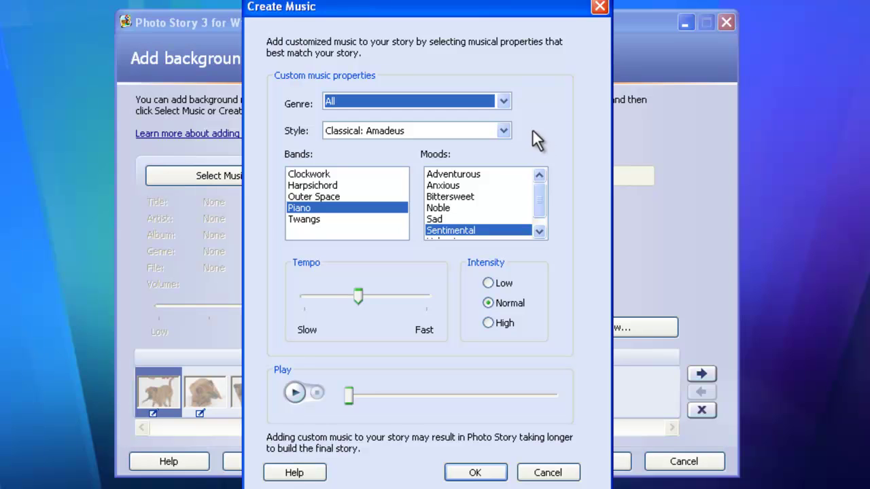
left_click(504, 102)
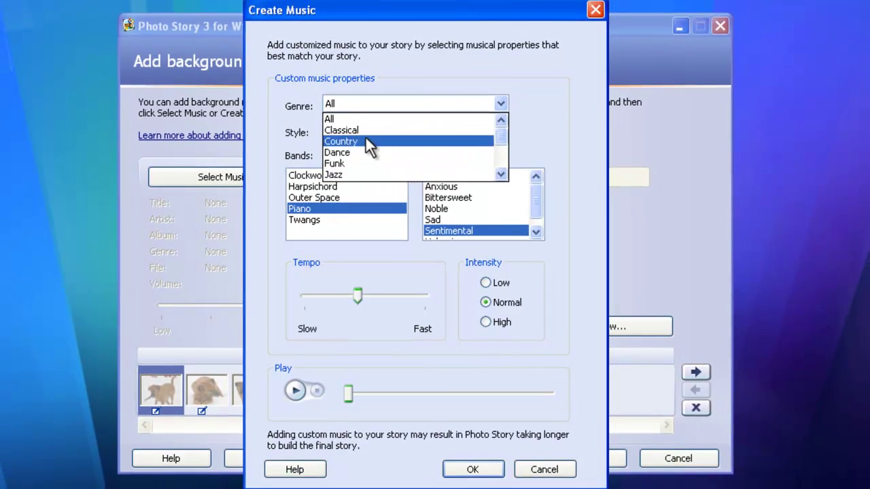
left_click_drag(500, 140, 500, 175)
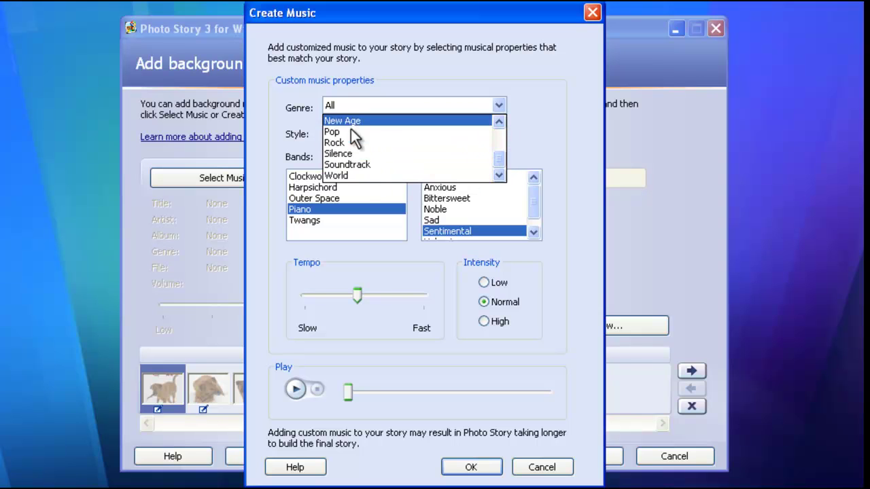
left_click(533, 138)
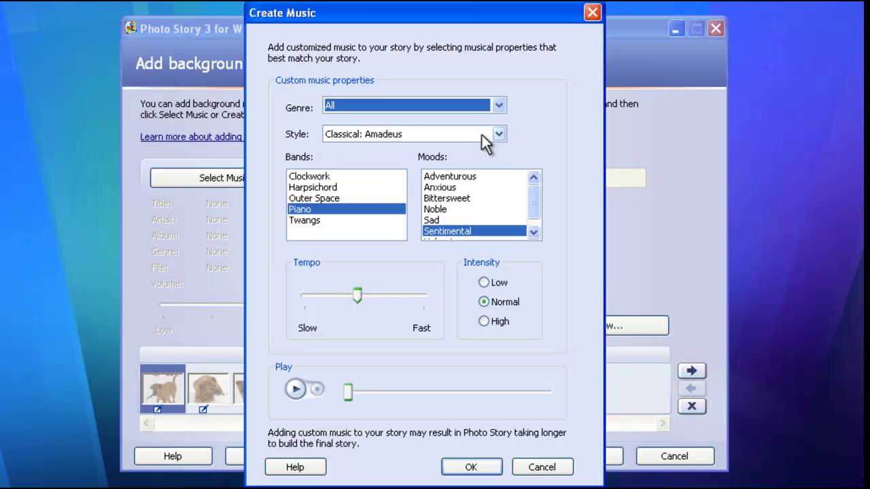
left_click(498, 134)
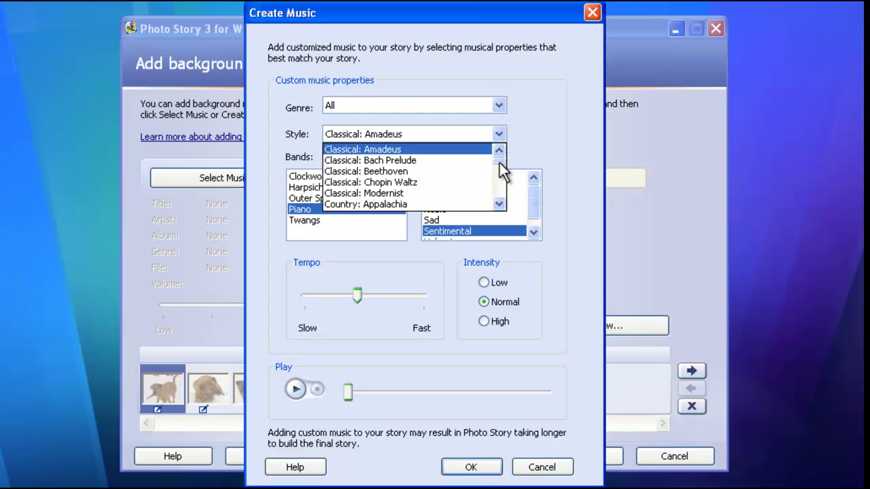
left_click(428, 193)
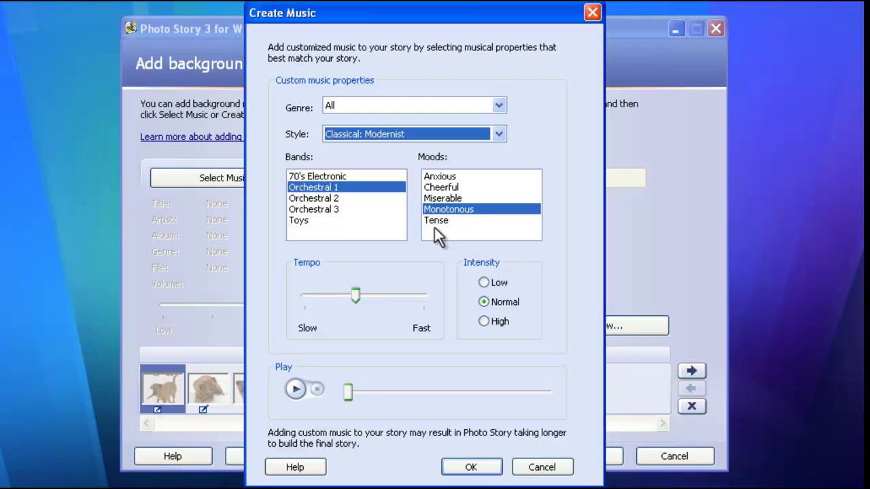
left_click(448, 187)
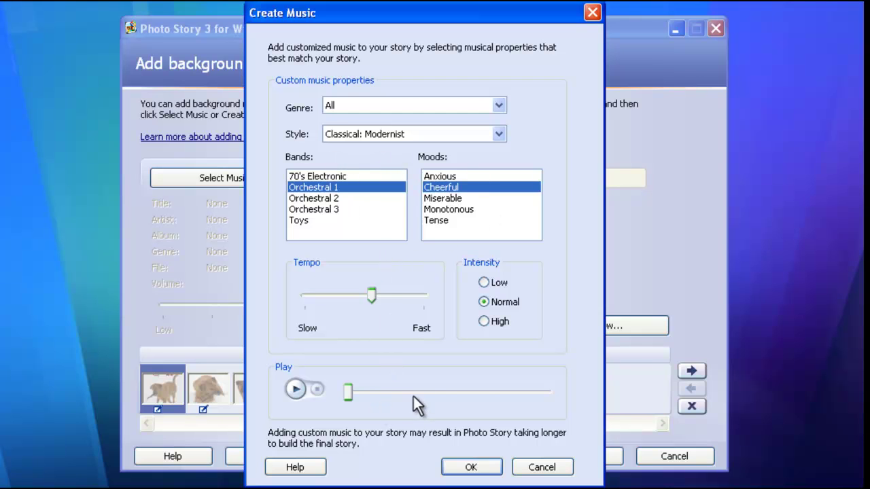
left_click(483, 466)
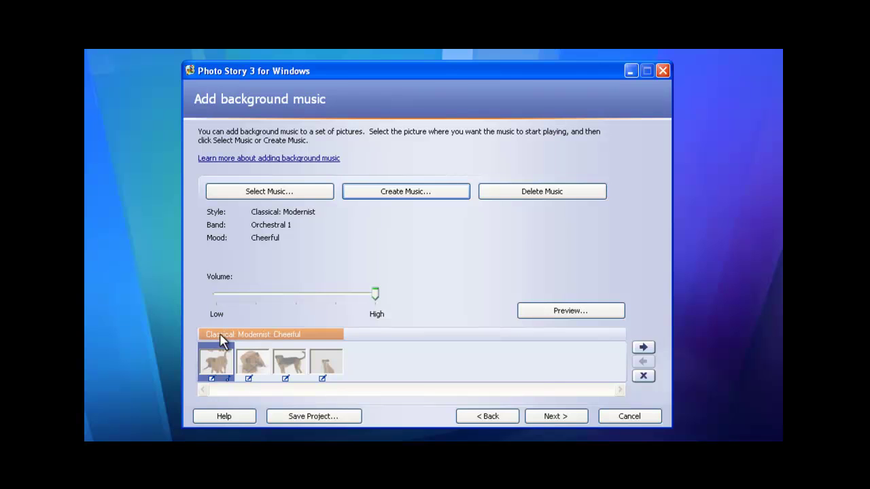
Step: Keep the Classical: Modernist Cheerful music and continue to the save page for PhotoStory4.wmv
left_click(206, 335)
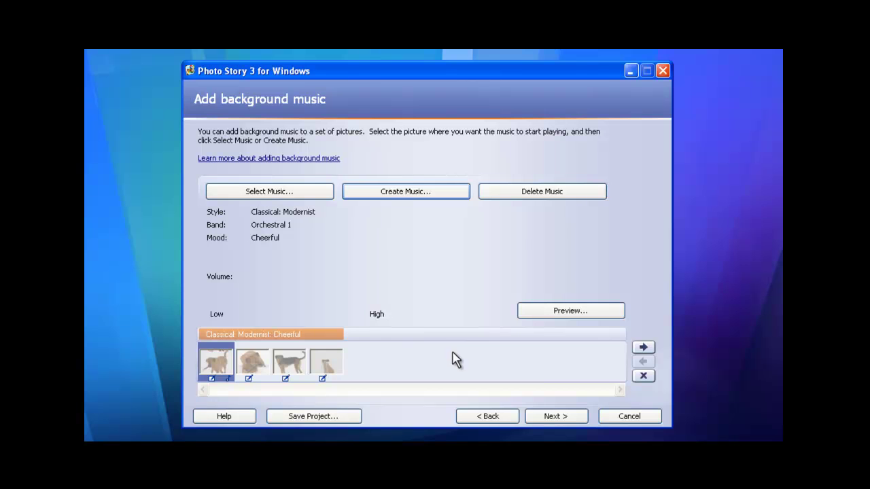
left_click(553, 416)
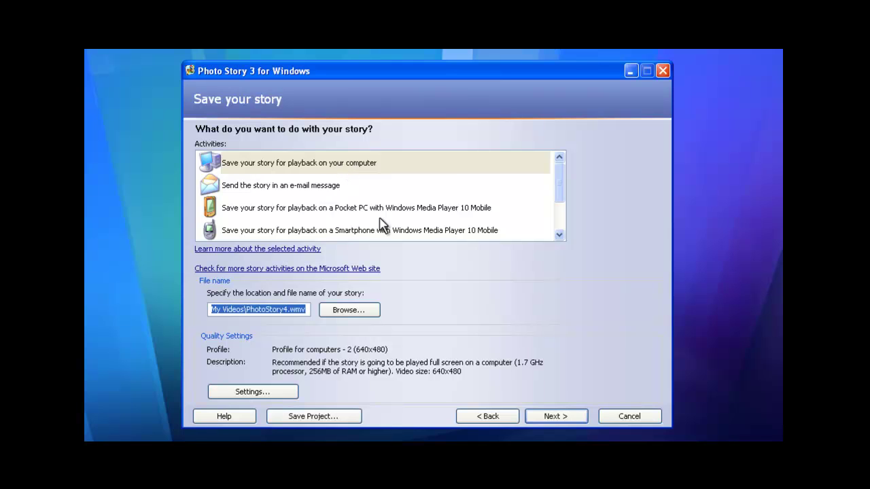
left_click(558, 190)
mouse_move(559, 190)
left_mouse_down()
mouse_move(561, 220)
mouse_move(558, 181)
left_mouse_up()
left_click(274, 398)
left_click(572, 176)
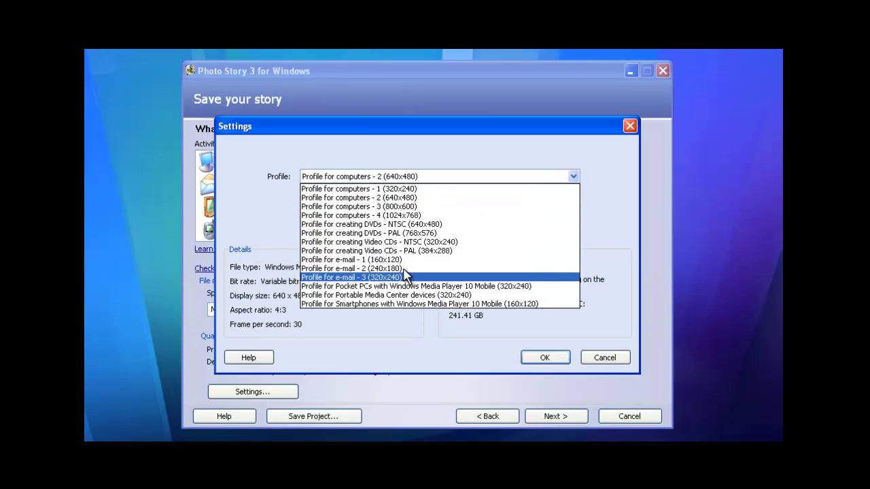
left_click(603, 182)
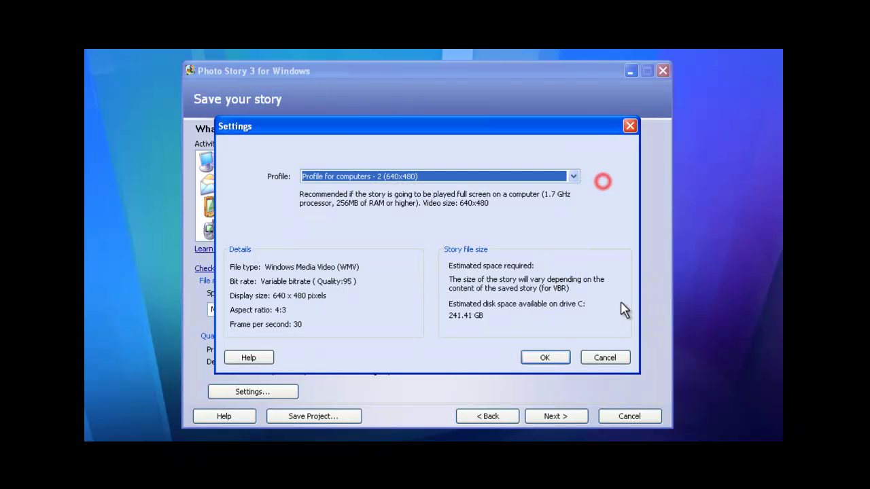
left_click(561, 362)
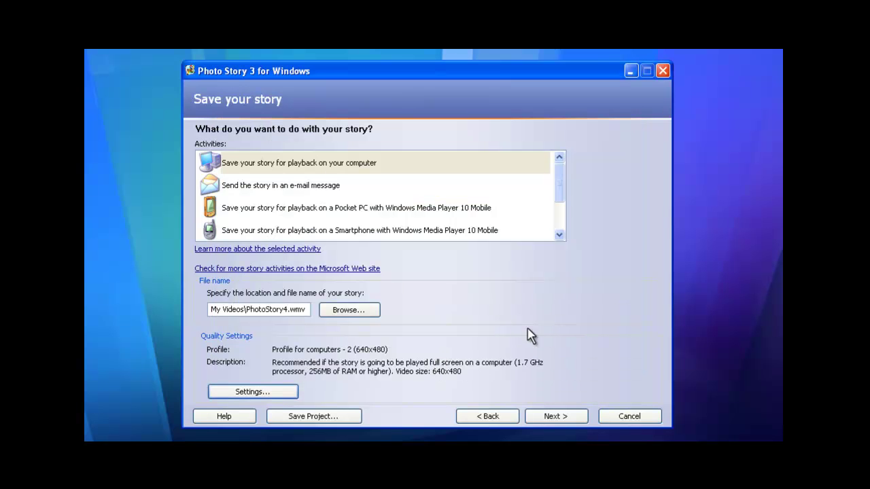
Step: Start building the story into the PhotoStory4.wmv video file
left_click(574, 417)
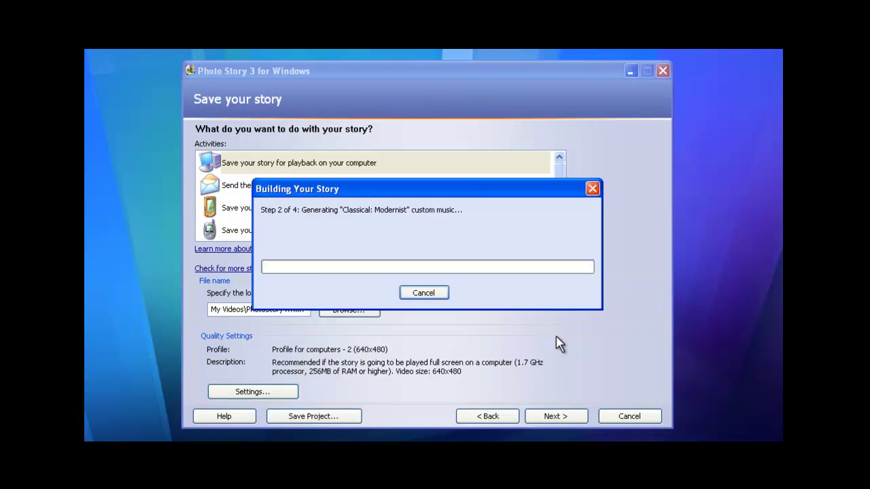